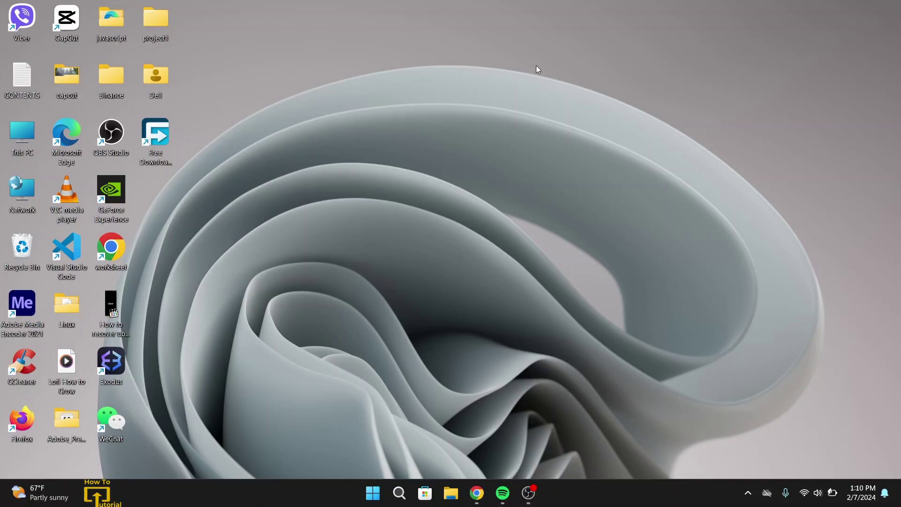
- Launch WeChat from its desktop shortcut to show the chat list
double_click(111, 421)
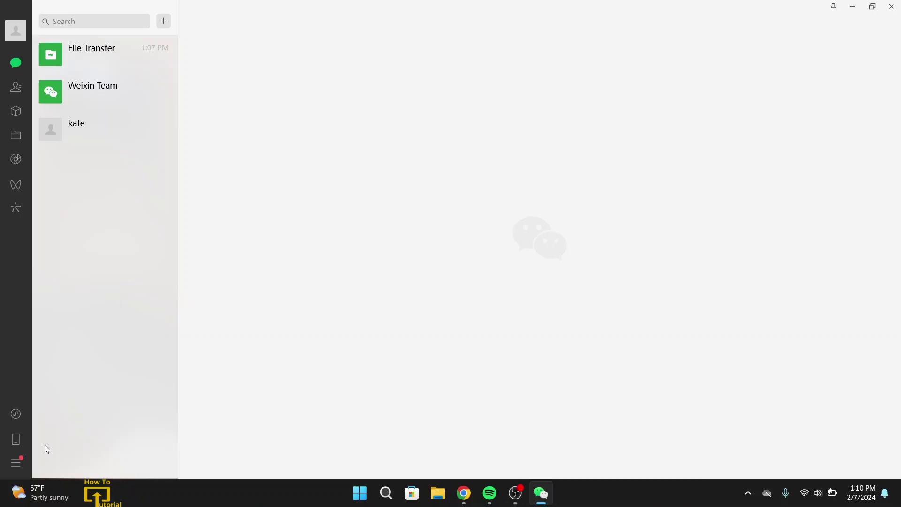
- Open Migrate & Backup from WeChat's menu to show Backup and Restore options
left_click(17, 464)
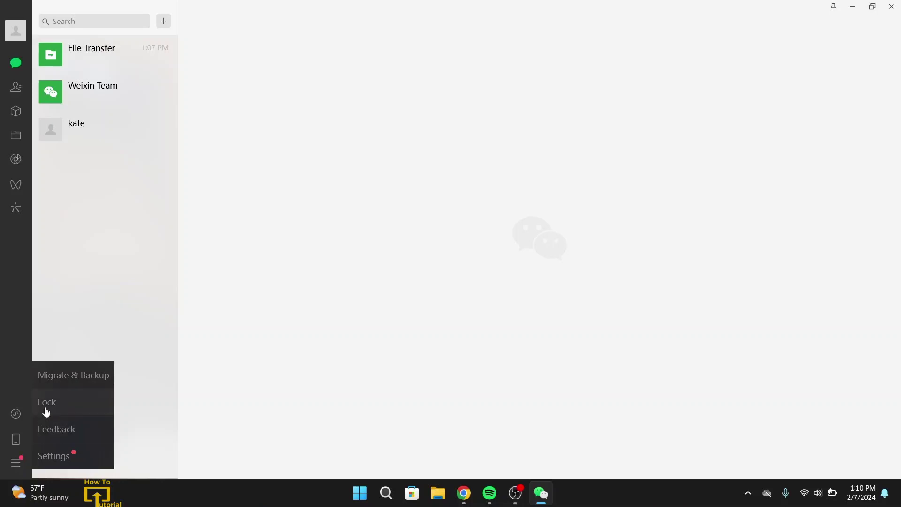
left_click(74, 377)
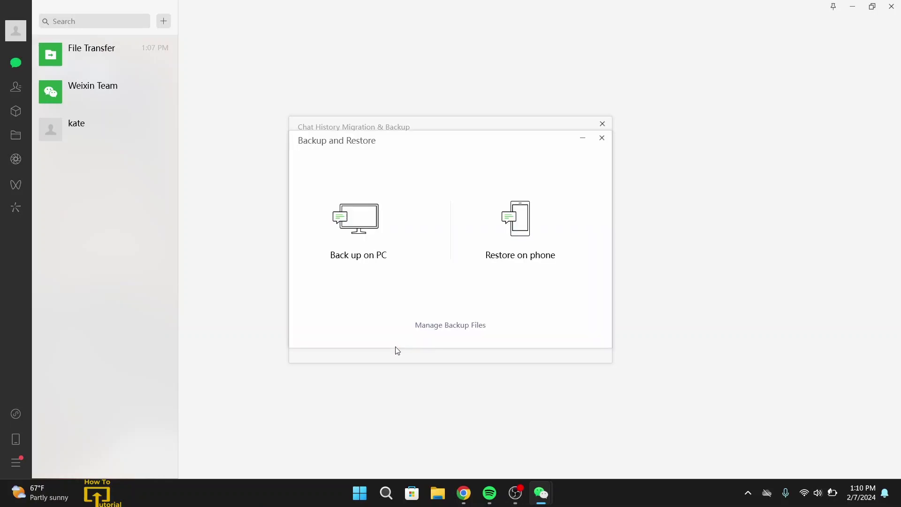
- Back up chats on PC and acknowledge the Backup completed notice
left_click(374, 243)
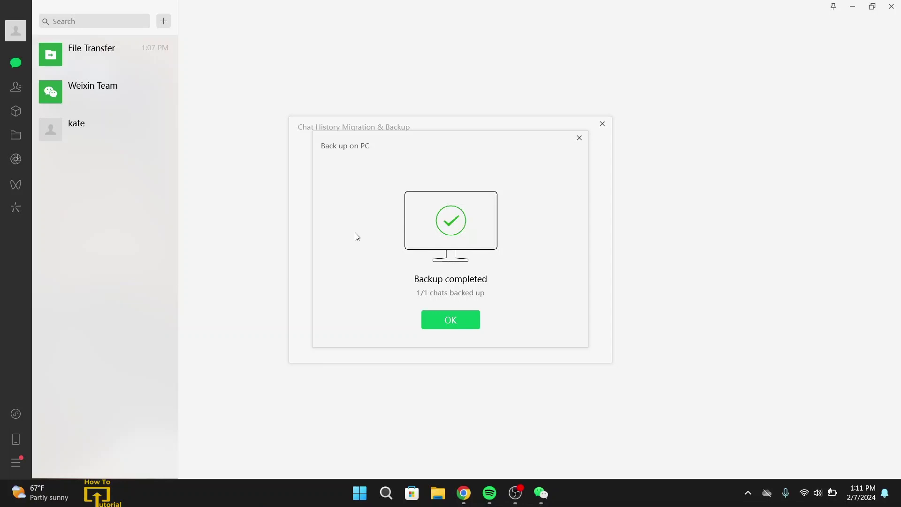
left_click(465, 329)
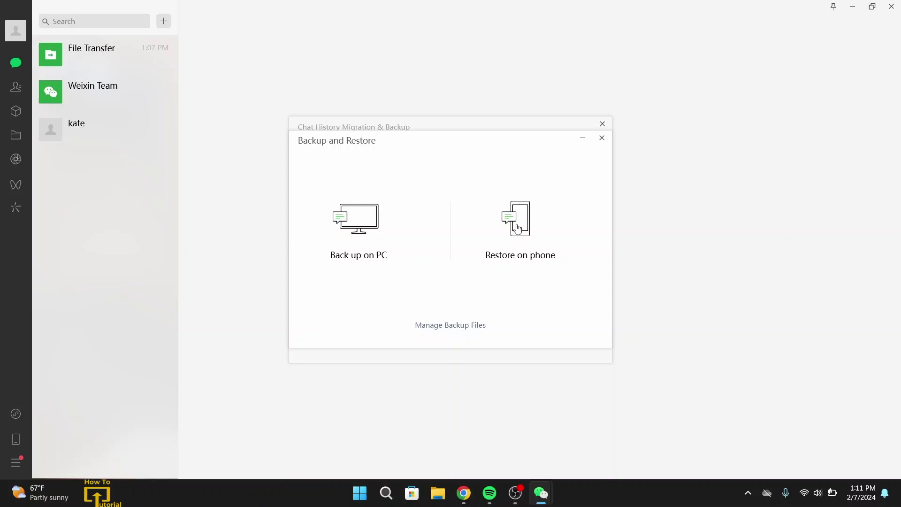
- Restore on phone, selecting the one backed-up chat for transfer
left_click(517, 226)
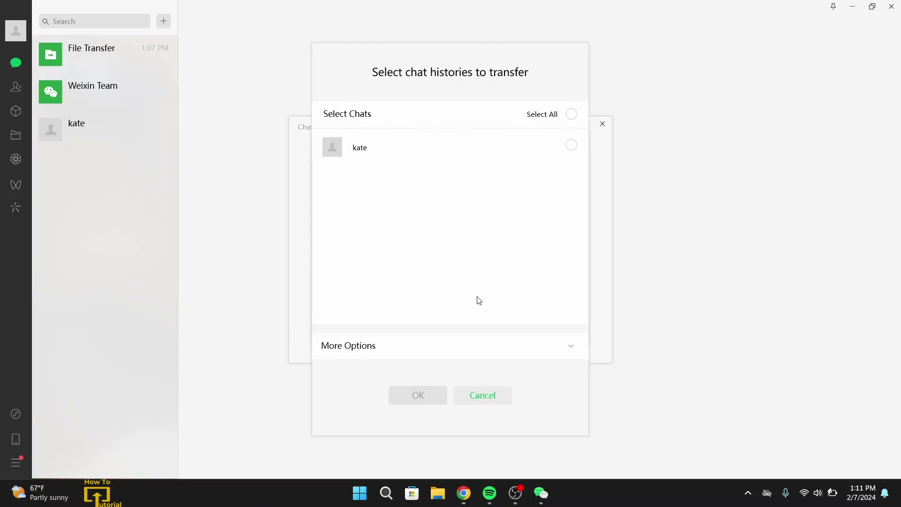
left_click(572, 147)
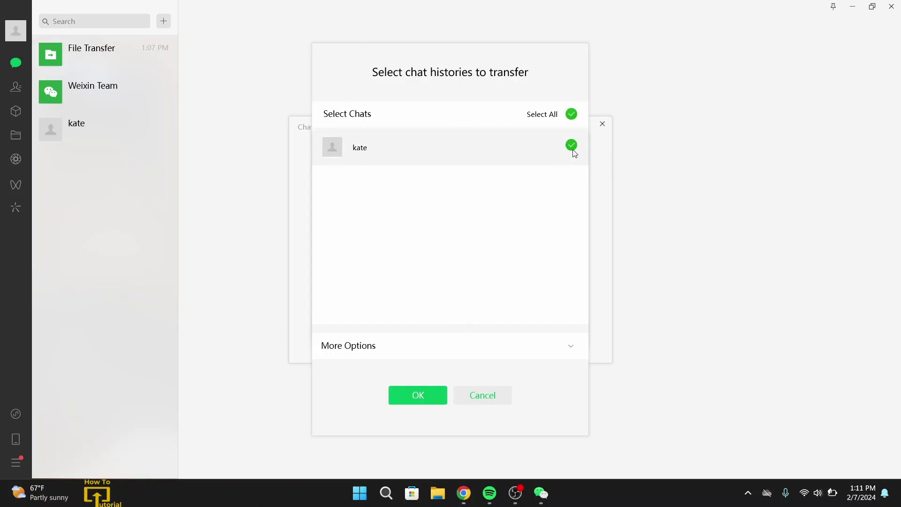
left_click(418, 398)
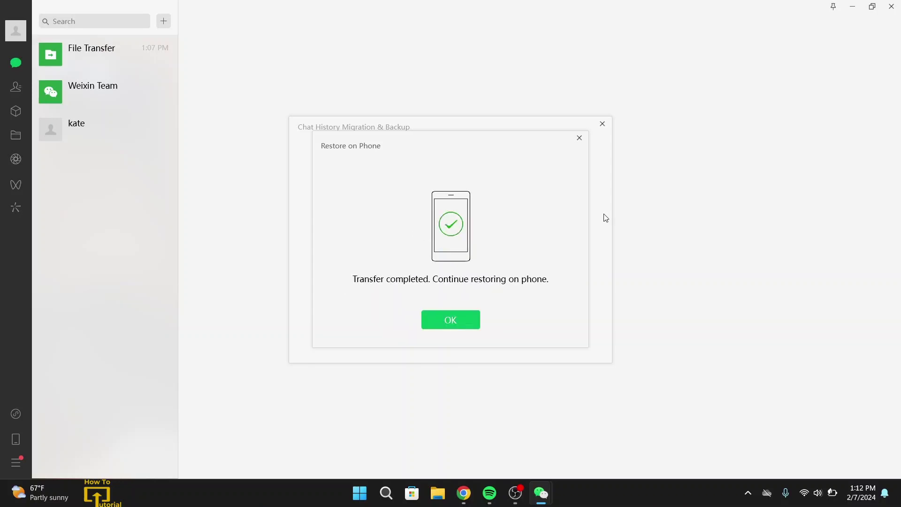
- Acknowledge the Restore on Phone completion dialog with OK
left_click(447, 323)
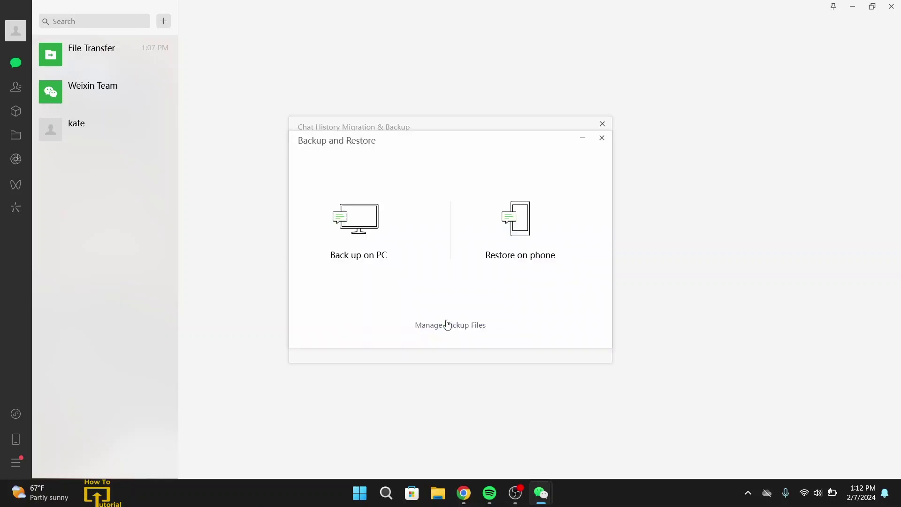